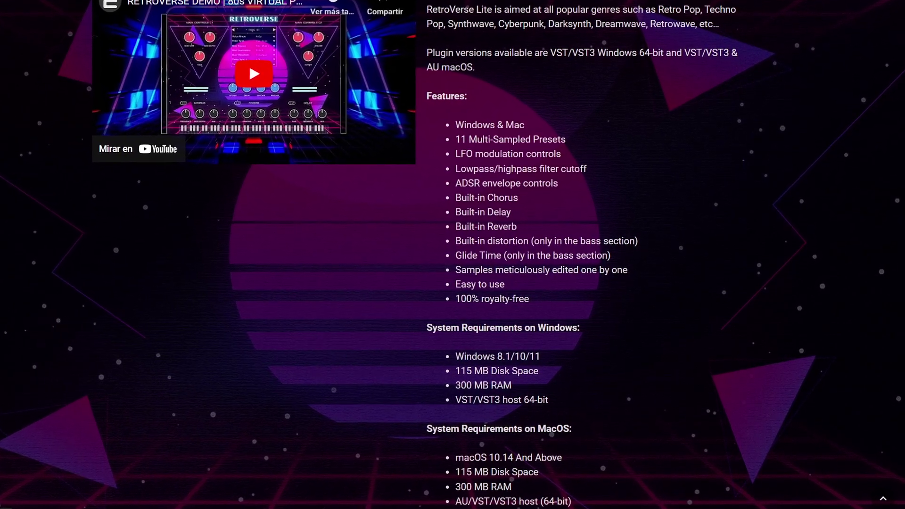
- Open the free download offer for RetroVerse Lite from its product page
{"action": "scroll", "coordinate": [584, 254], "scroll_direction": "down", "scroll_amount": 1}
{"action": "scroll", "coordinate": [584, 254], "scroll_direction": "down", "scroll_amount": 1}
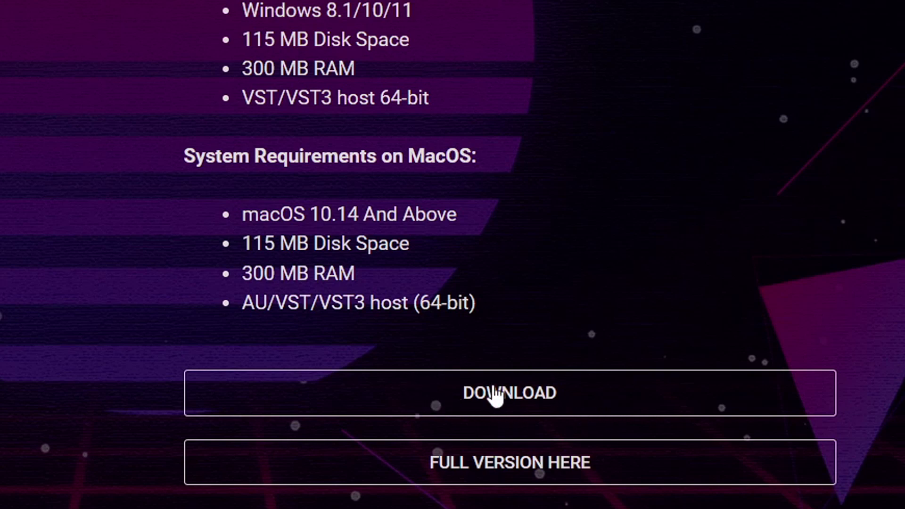
{"action": "left_click", "coordinate": [525, 401]}
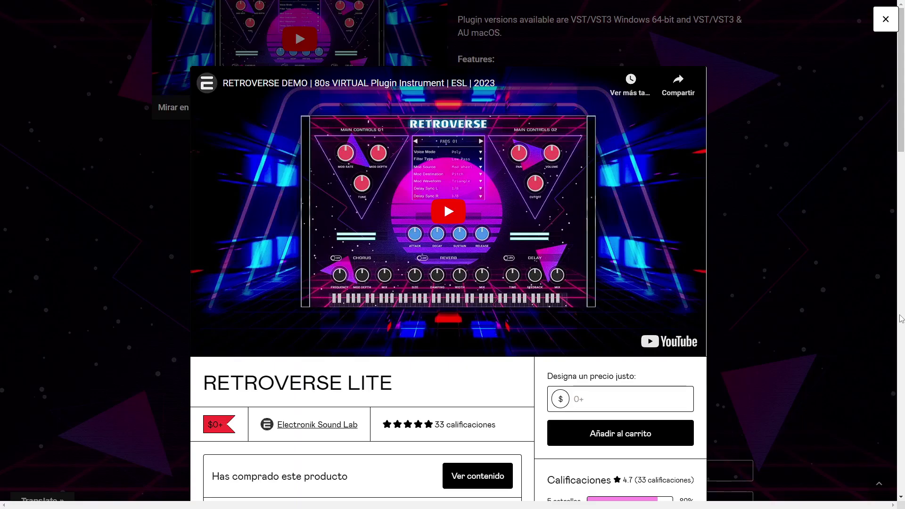
- Set the fair price for RETROVERSE LITE to 0 and add it to the cart
{"action": "scroll", "coordinate": [898, 300], "scroll_direction": "down", "scroll_amount": 5}
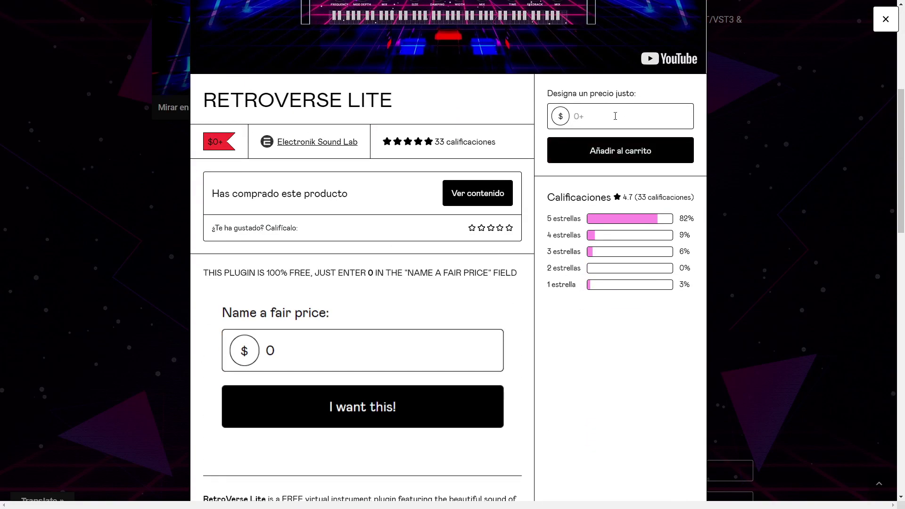
{"action": "left_click", "coordinate": [587, 117]}
{"action": "type", "text": "10"}
{"action": "key", "text": "BackSpace"}
{"action": "key", "text": "BackSpace"}
{"action": "type", "text": "1000000"}
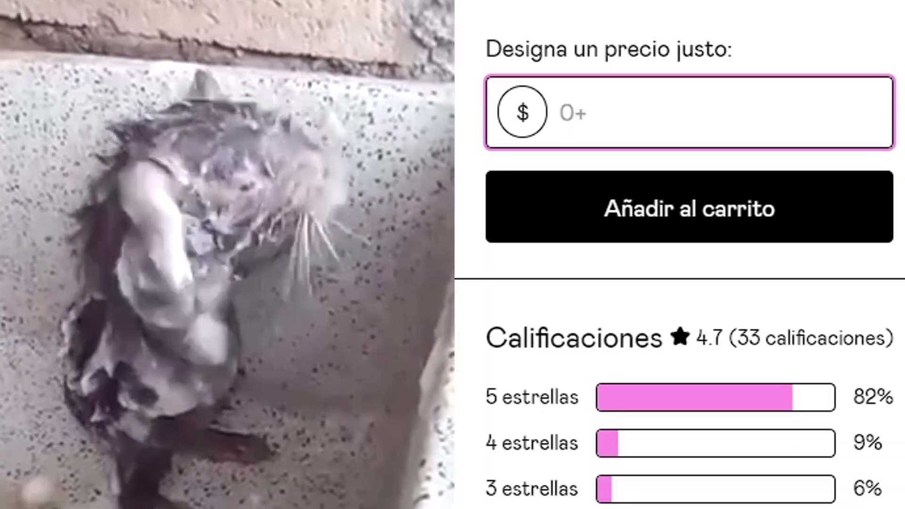
{"action": "type", "text": "0"}
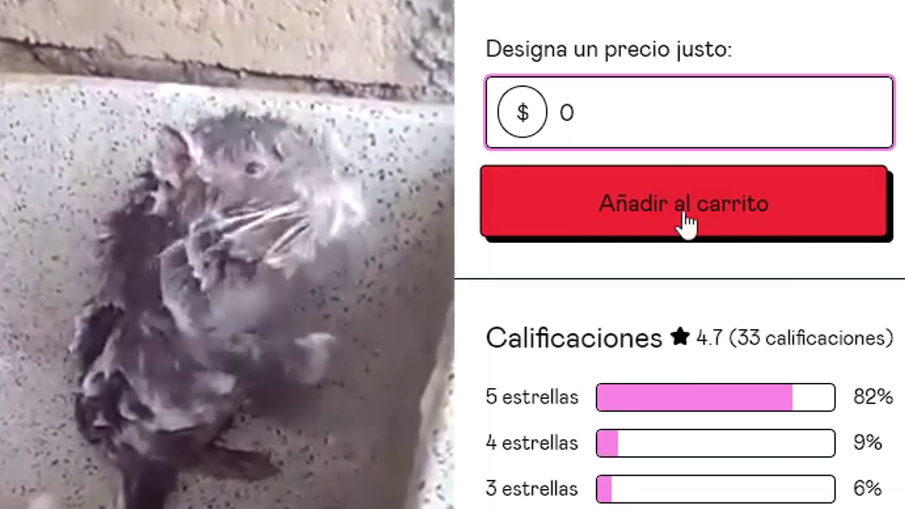
{"action": "left_click", "coordinate": [620, 222]}
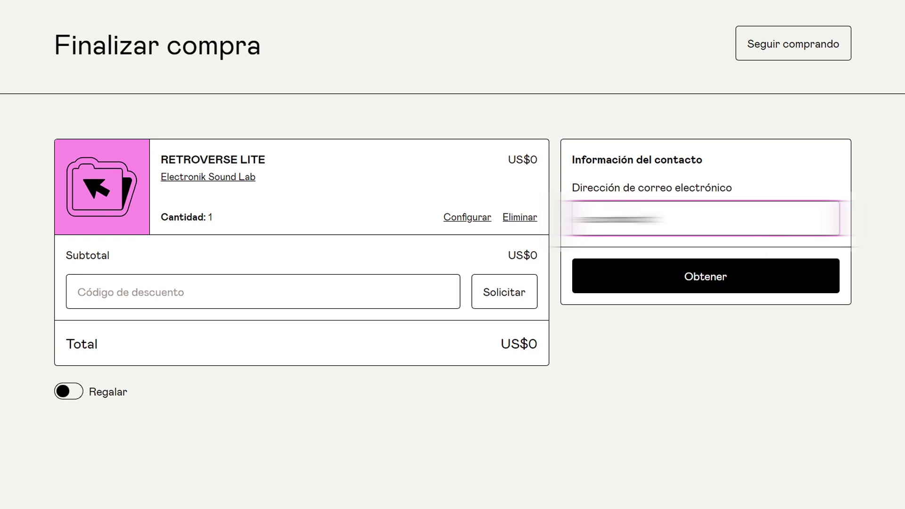
- Enter the contact e-mail address and complete the free RETROVERSE LITE order
{"action": "type", "text": "il.com"}
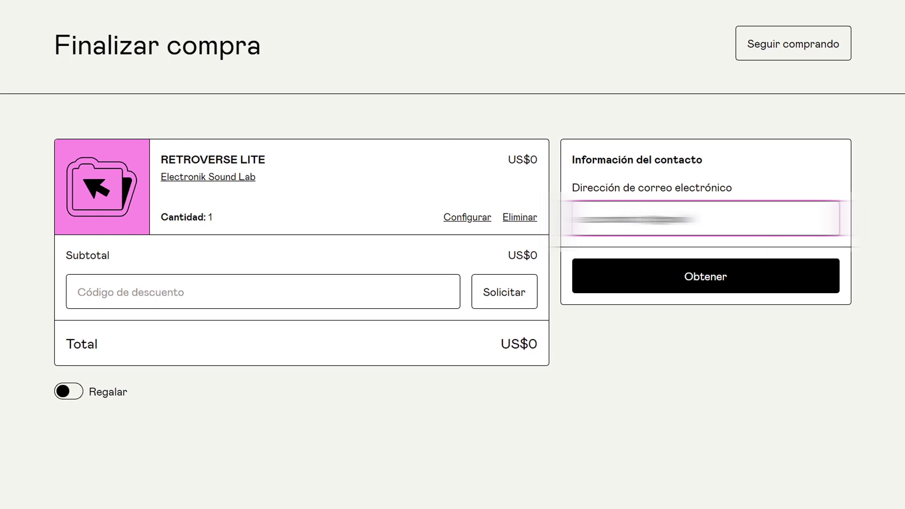
{"action": "left_click", "coordinate": [670, 278]}
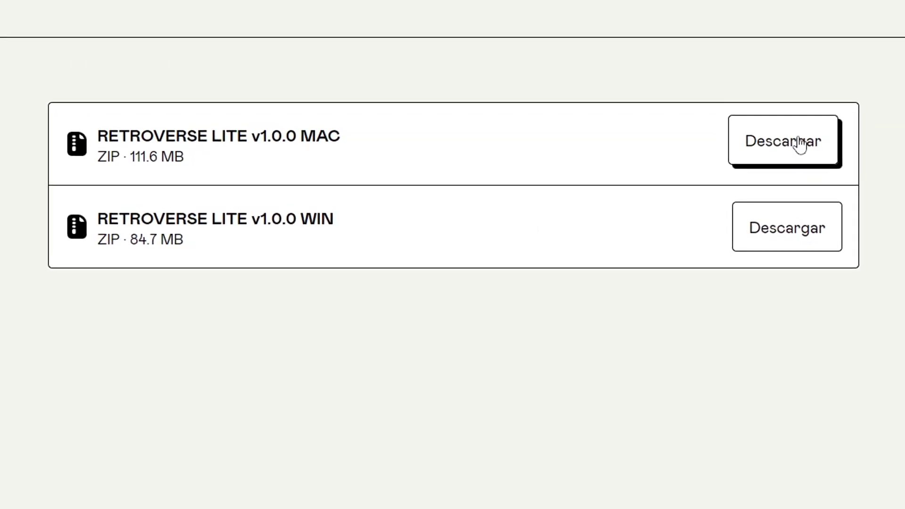
- Download the RETROVERSE LITE v1.0.0 WIN archive and launch RETROVERSE LITE INSTALLER from its contents
{"action": "left_click", "coordinate": [782, 225]}
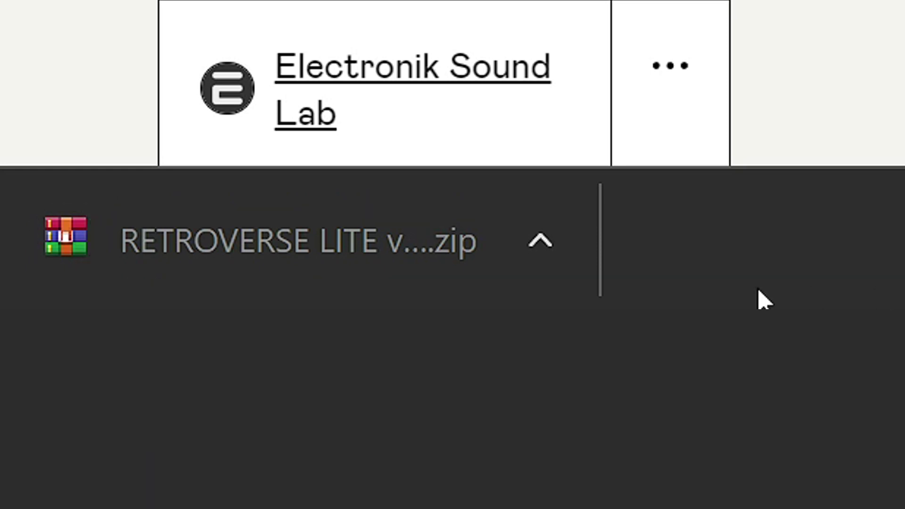
{"action": "left_click", "coordinate": [388, 253]}
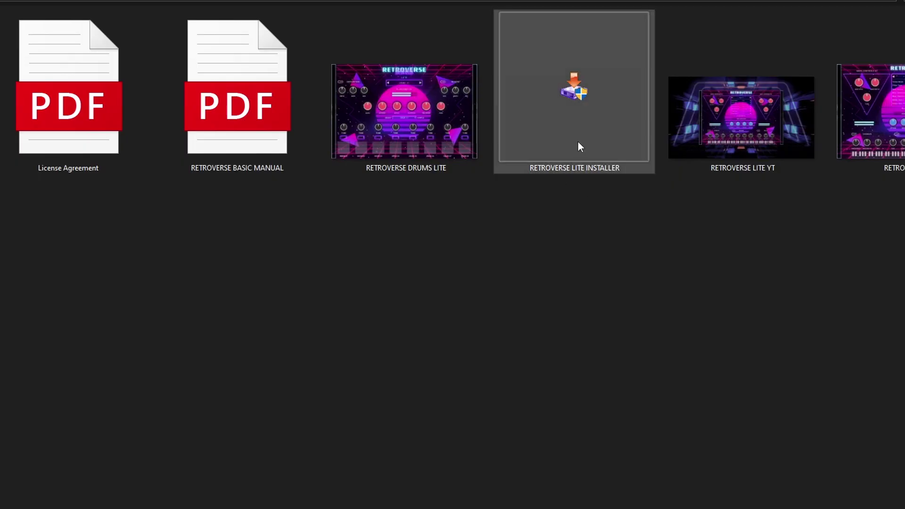
{"action": "double_click", "coordinate": [577, 140]}
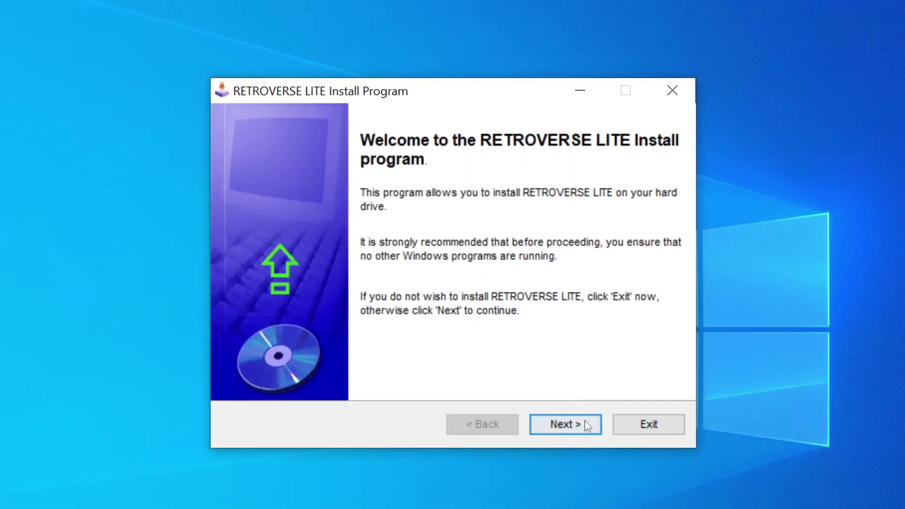
- Install the RETROVERSE LITE VST3 WIN version into C:\Program Files\Common Files\VST3, agreeing to the license terms
{"action": "left_click", "coordinate": [565, 425]}
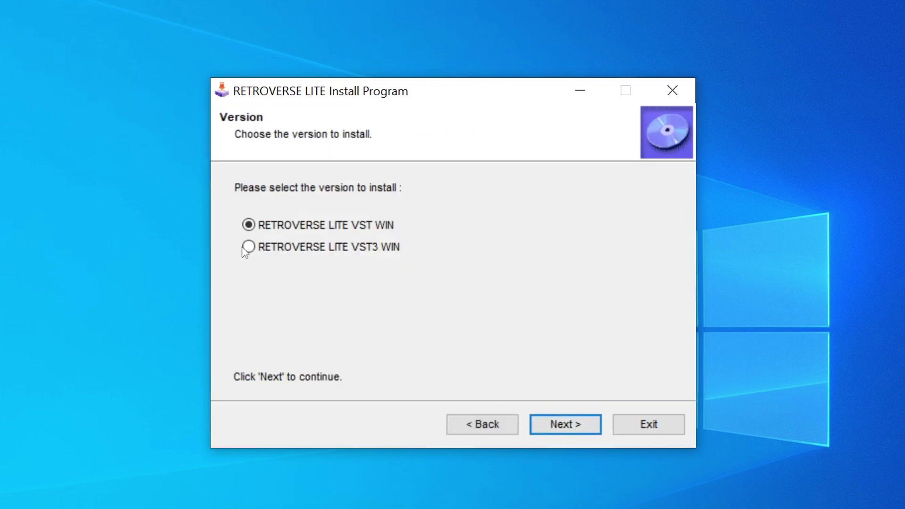
{"action": "left_click", "coordinate": [590, 429]}
{"action": "left_click", "coordinate": [239, 363]}
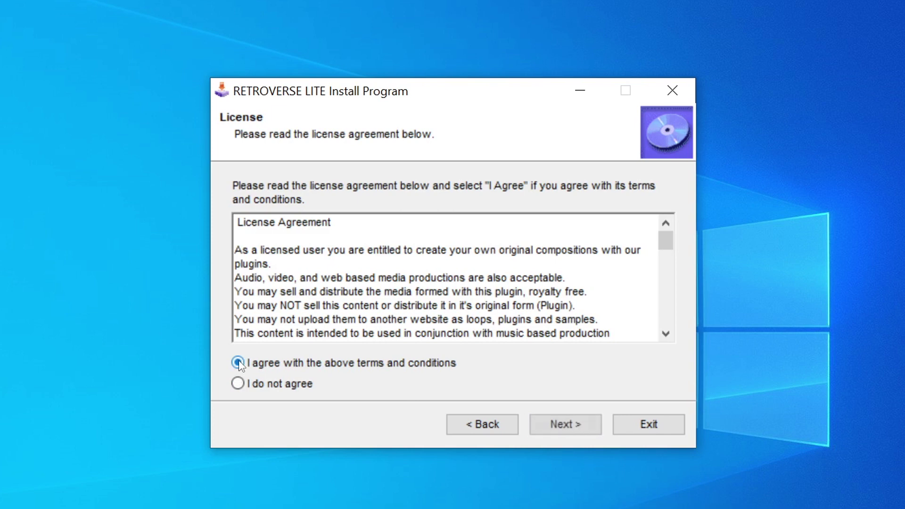
{"action": "left_click", "coordinate": [591, 433]}
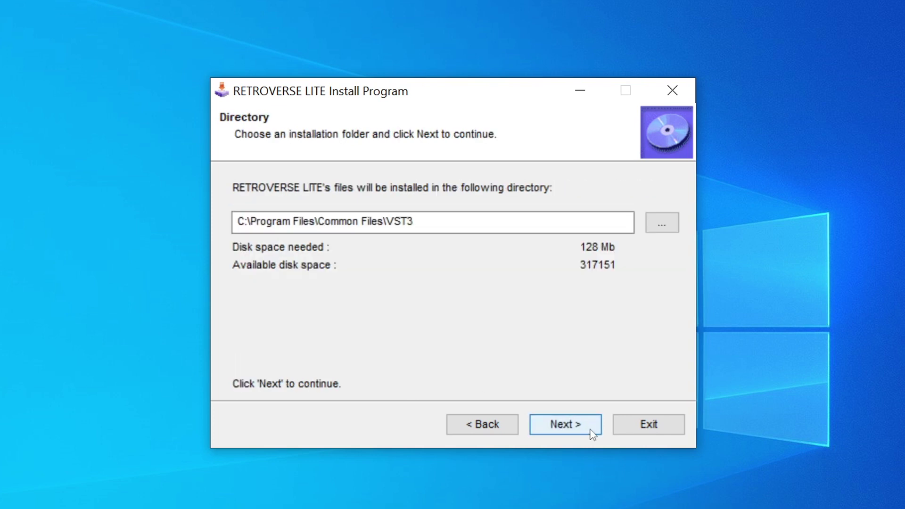
{"action": "left_click", "coordinate": [592, 433]}
{"action": "left_click", "coordinate": [592, 433]}
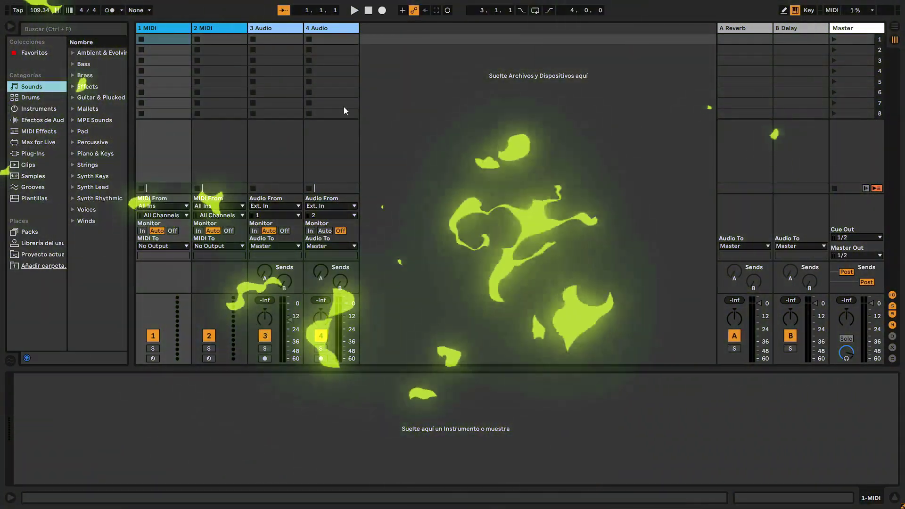
- In Ableton Live, search the plug-ins for RETROVERSE LITE and load its VST3 version onto the first MIDI track
{"action": "left_click", "coordinate": [47, 154]}
{"action": "left_click", "coordinate": [71, 30]}
{"action": "type", "text": "RETROVERSE LITE"}
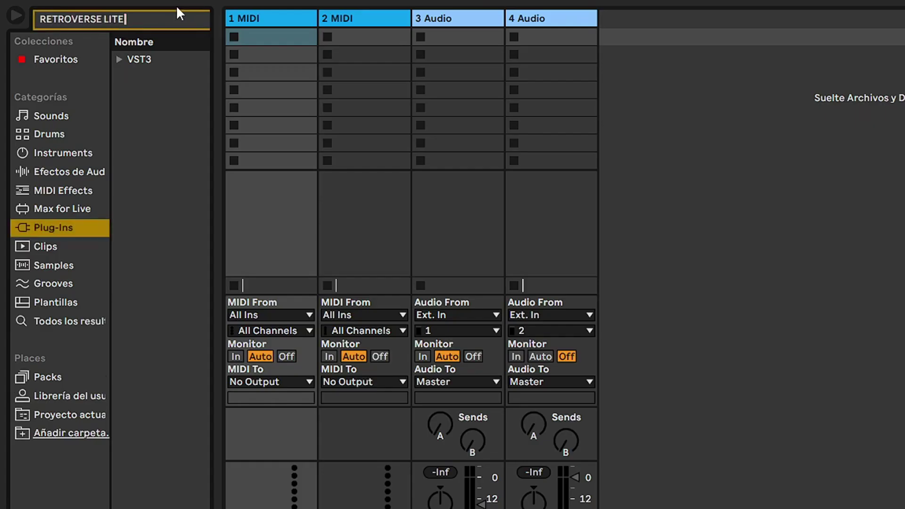
{"action": "left_click", "coordinate": [119, 59]}
{"action": "left_click", "coordinate": [131, 77]}
{"action": "double_click", "coordinate": [179, 98]}
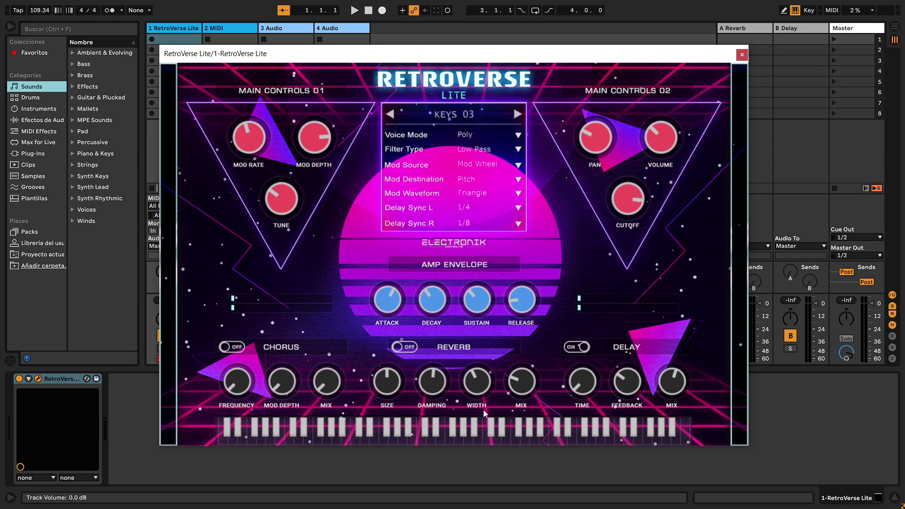
- Raise the amp envelope's Release on KEYS 03 and browse the RetroVerse Lite pad and drum presets, including PADS 13 and DRUMS 14
{"action": "left_click_drag", "start_coordinate": [518, 312], "coordinate": [538, 221]}
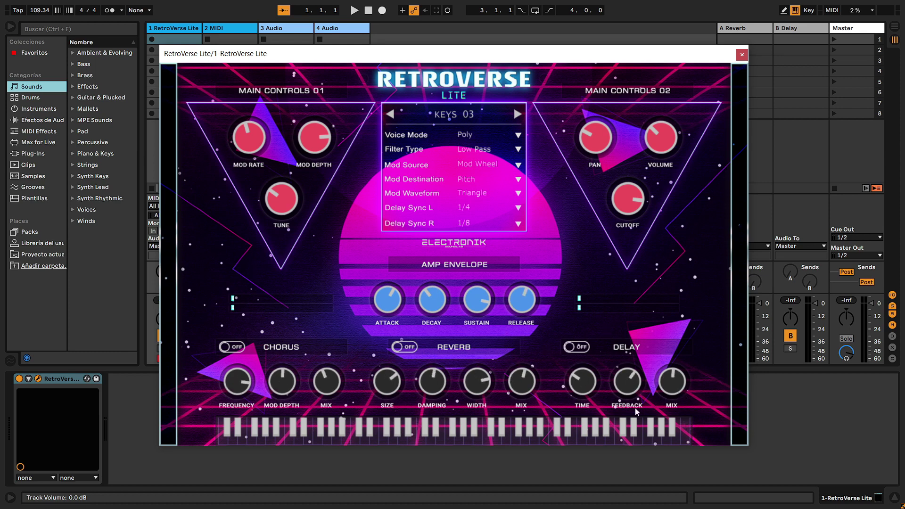
{"action": "left_click", "coordinate": [460, 114]}
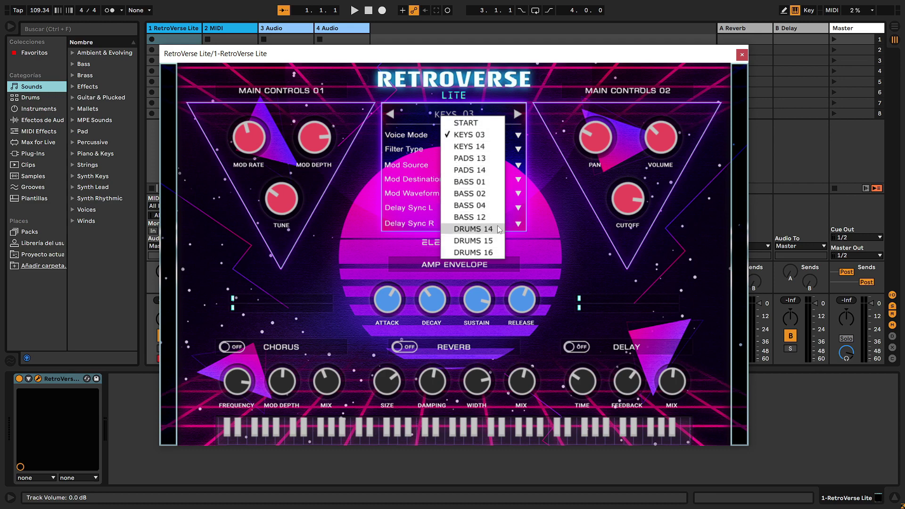
{"action": "left_click", "coordinate": [469, 170]}
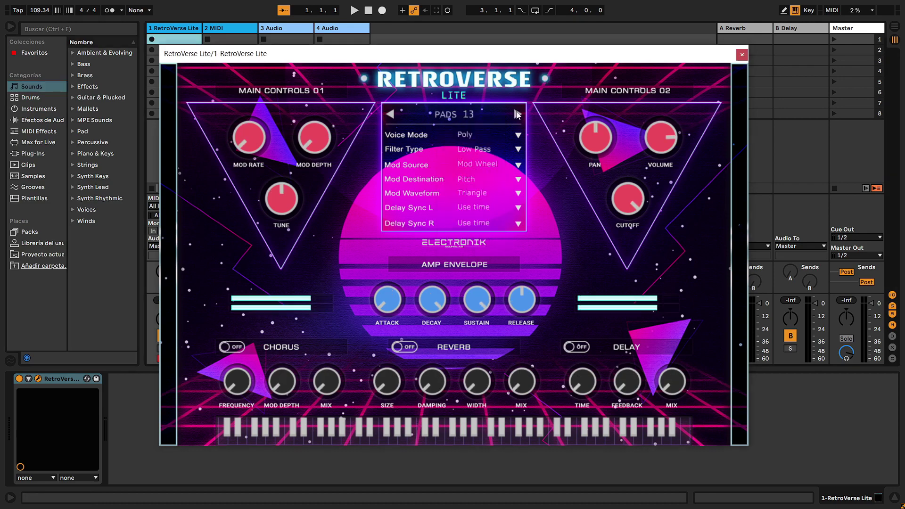
{"action": "left_click", "coordinate": [518, 115]}
{"action": "left_click", "coordinate": [517, 115]}
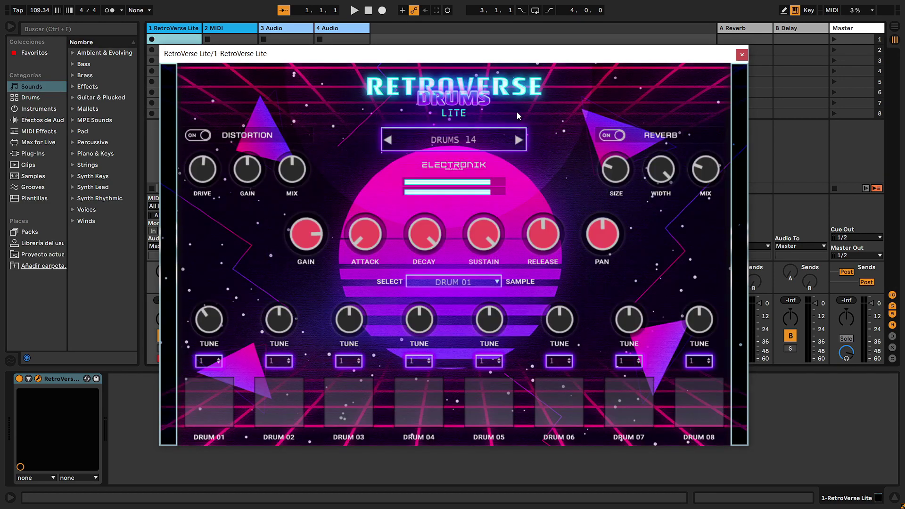
{"action": "left_click", "coordinate": [518, 140]}
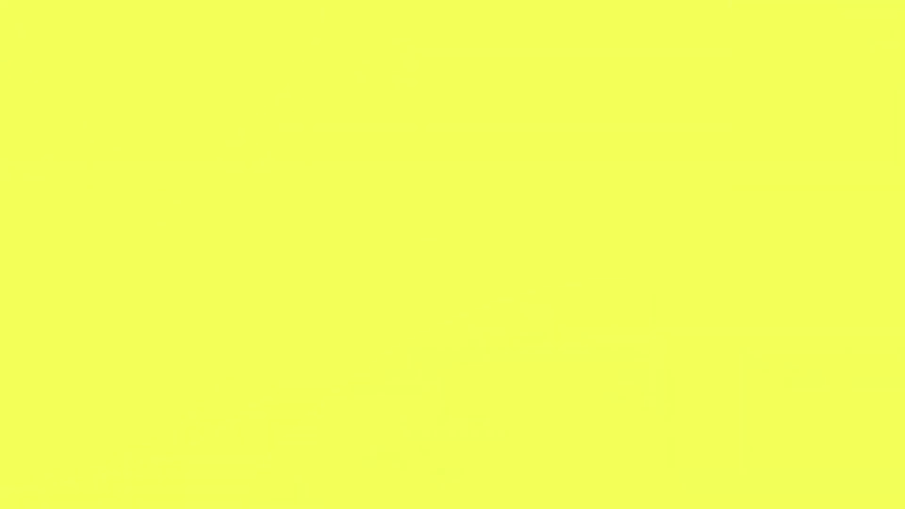
- Audition RetroVerse Lite's keys and bass presets, moving from KEYS 03 through KEYS 14 to BASS 01
{"action": "left_click", "coordinate": [514, 105]}
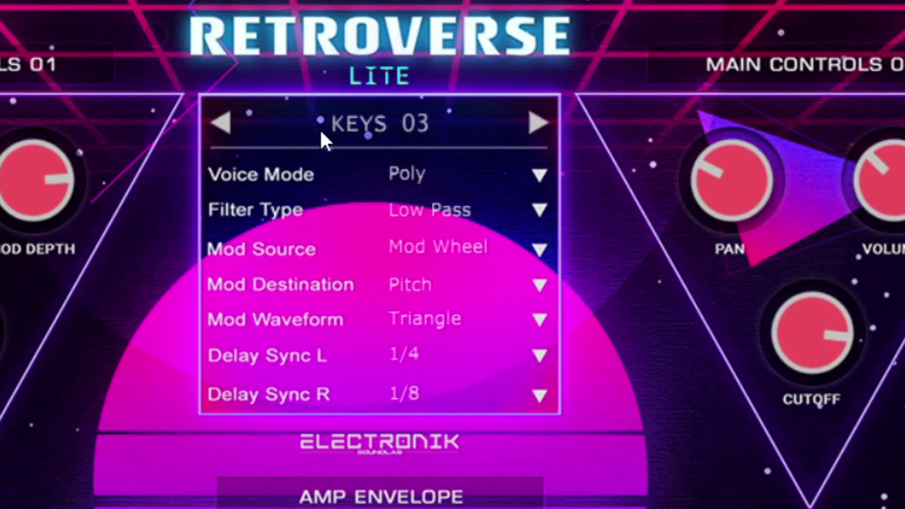
{"action": "left_click", "coordinate": [346, 130]}
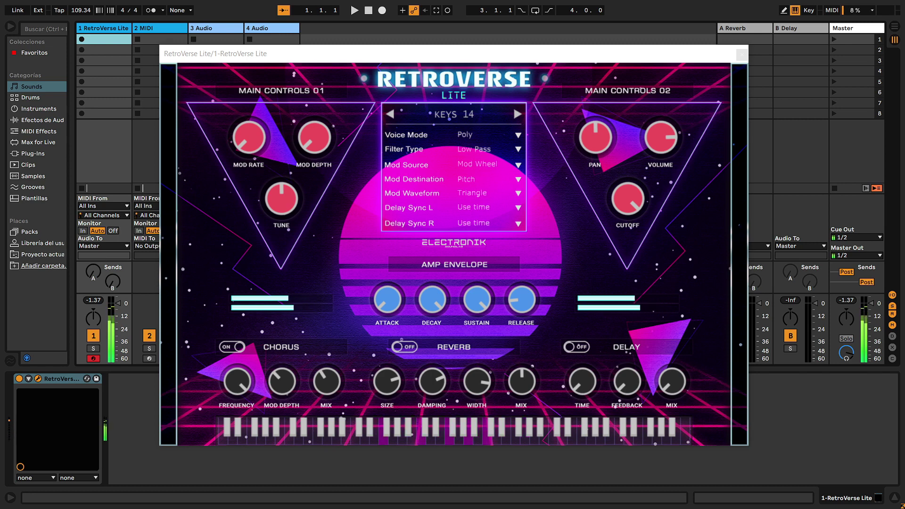
{"action": "left_click", "coordinate": [516, 113]}
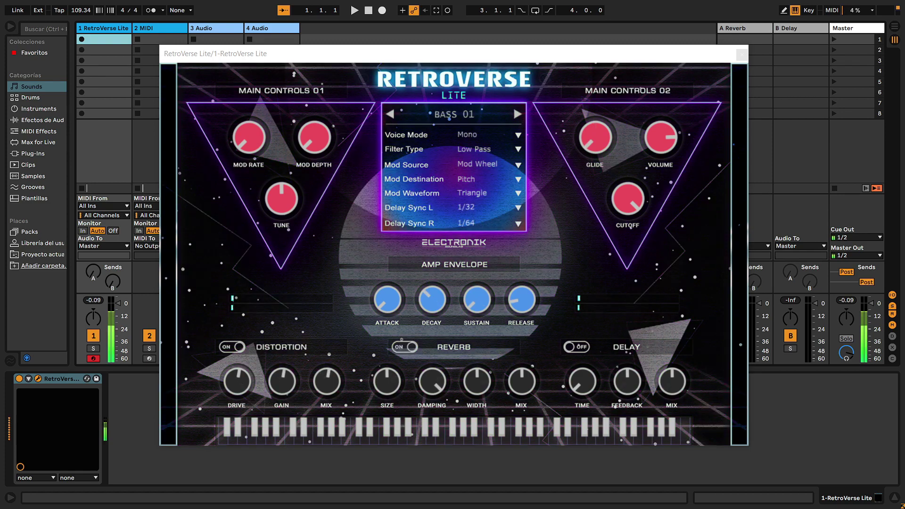